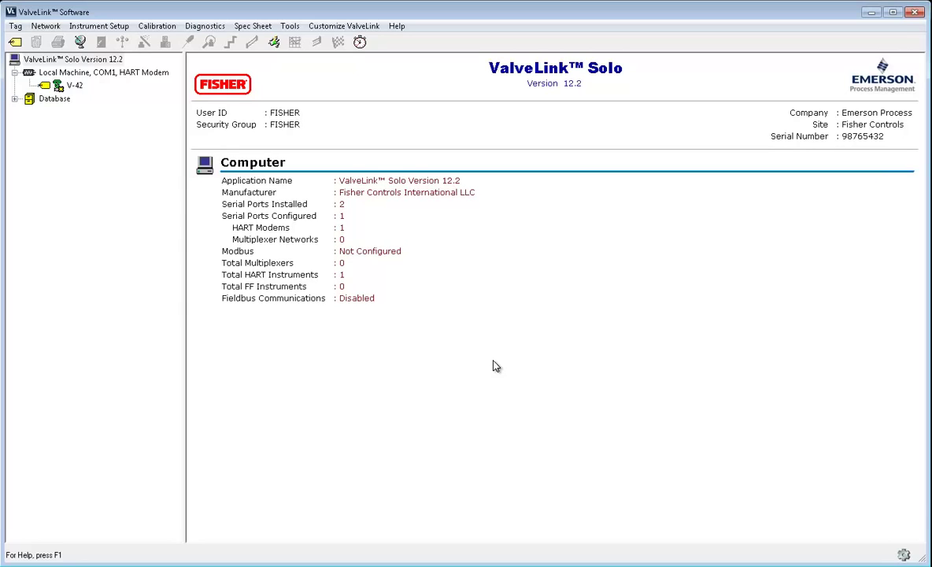
Connect to the V-42 tag in the tree and open its Status dashboard.
{"action": "double_click", "coordinate": [76, 87]}
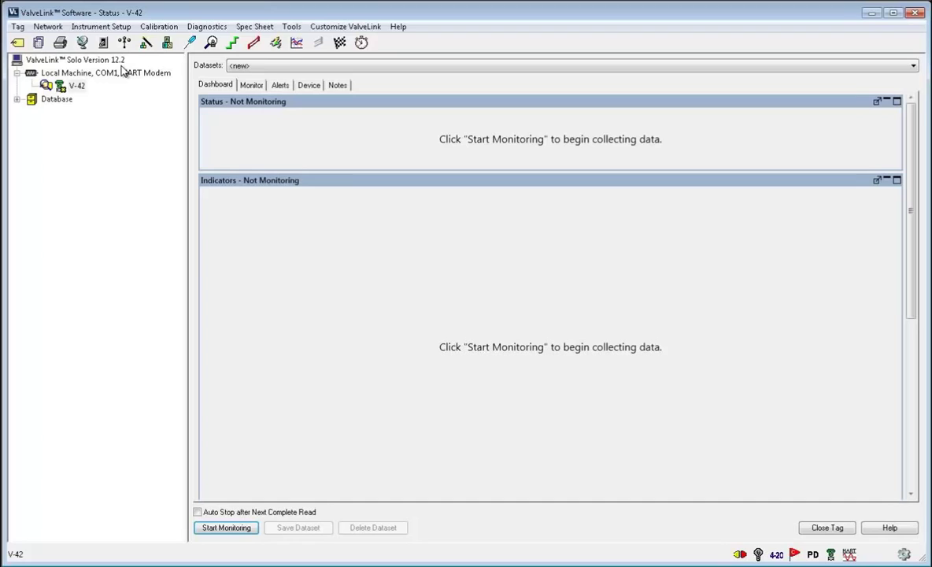
Run the Performance Tuner on V-42, allowing valve movement, and download gains 8.6/3.3/30.0.
{"action": "left_click", "coordinate": [154, 26]}
{"action": "mouse_move", "coordinate": [101, 27]}
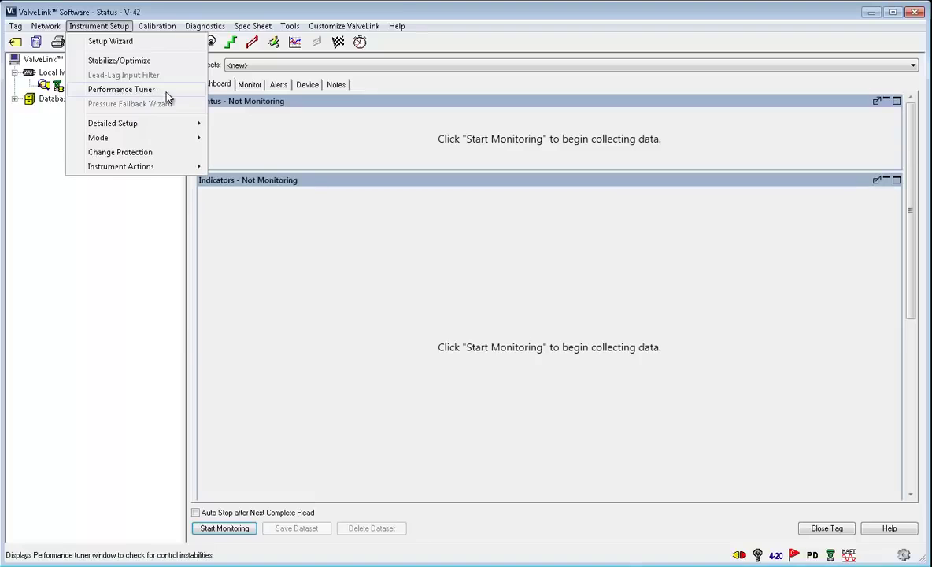
{"action": "left_click", "coordinate": [166, 93]}
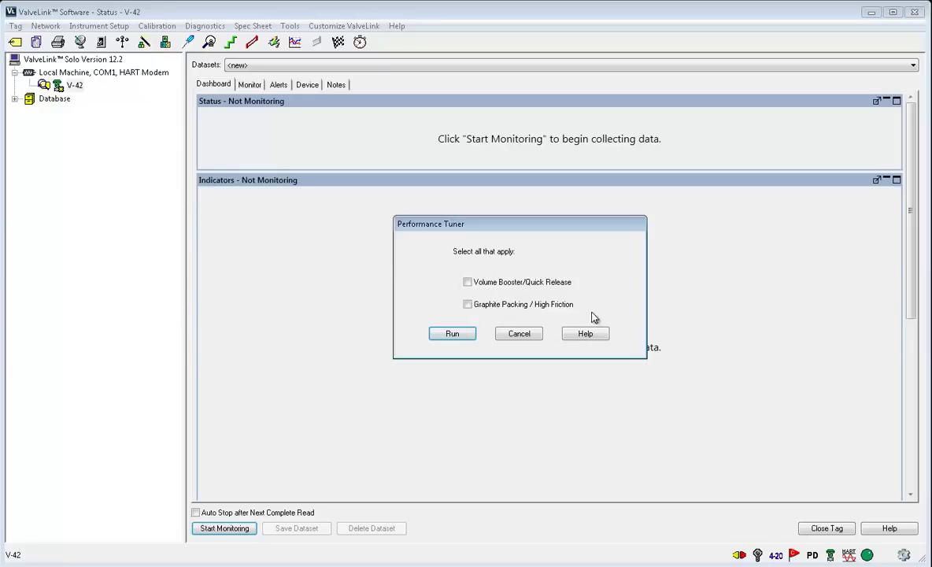
{"action": "left_click", "coordinate": [466, 337]}
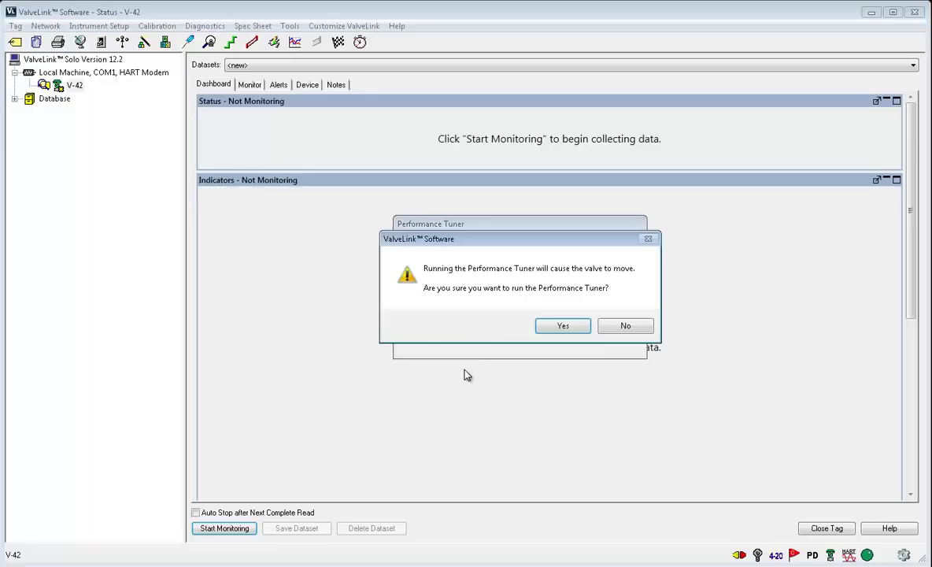
{"action": "left_click", "coordinate": [560, 332]}
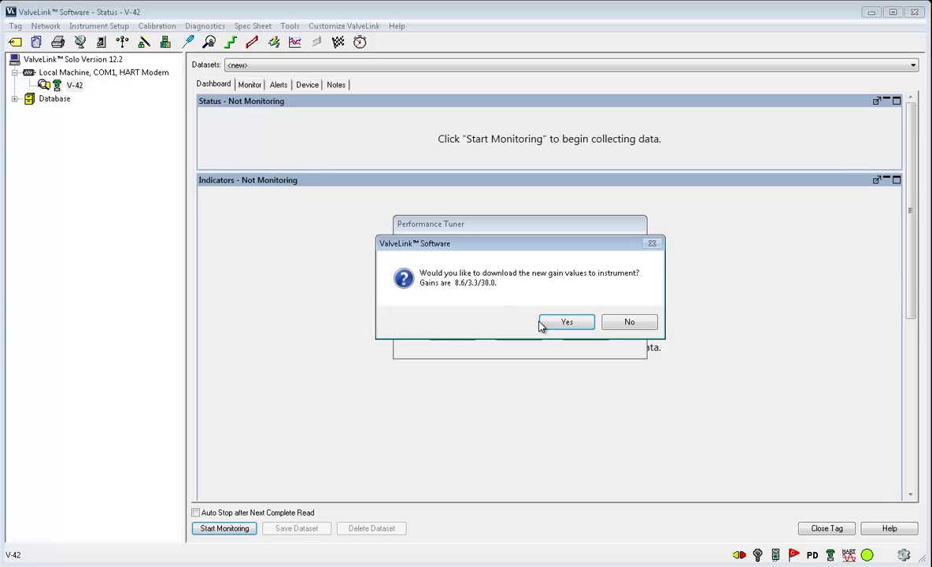
{"action": "left_click", "coordinate": [563, 323]}
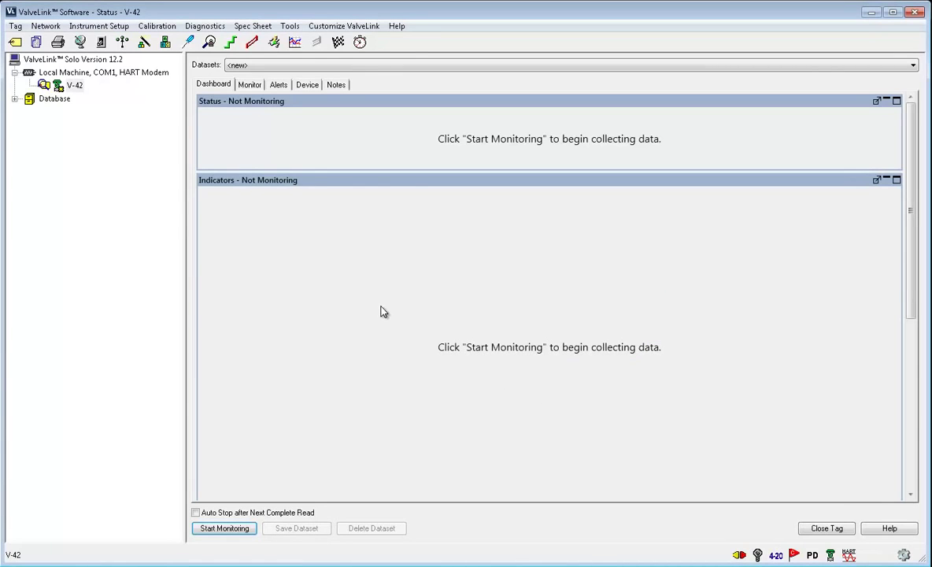
Adjust Stabilize/Optimize gain and damping to Proportional 11.9, Velocity 5.7, MLF 18 and apply.
{"action": "left_click", "coordinate": [98, 26]}
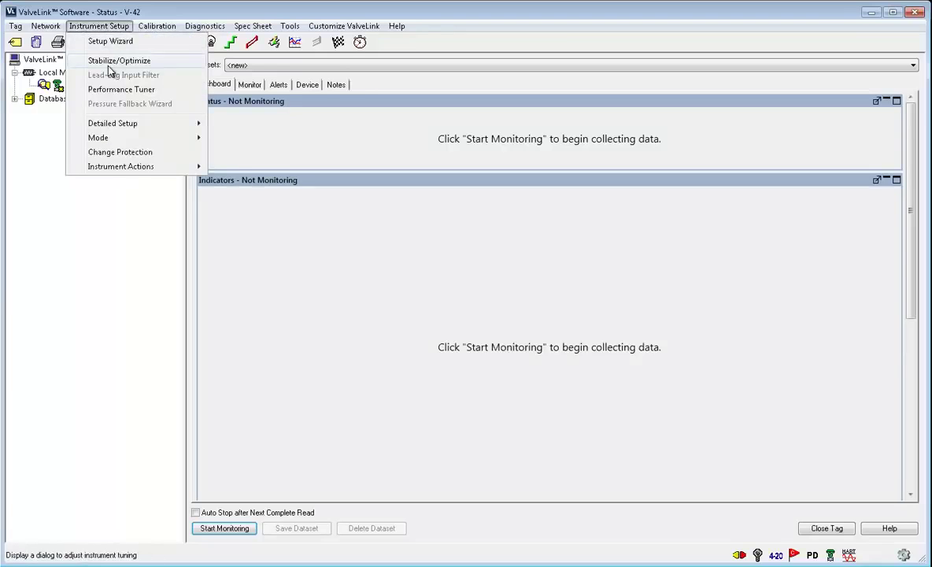
{"action": "left_click", "coordinate": [111, 63]}
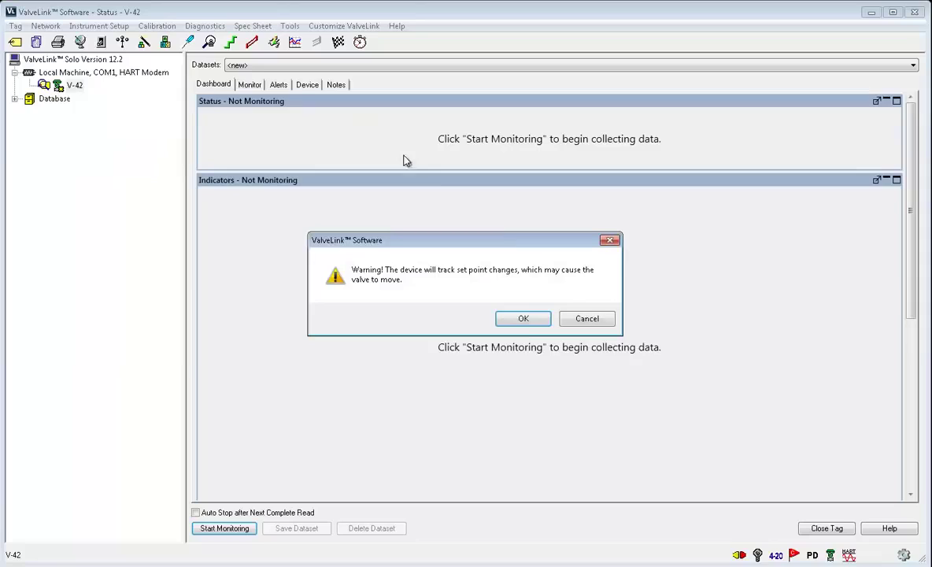
{"action": "left_click", "coordinate": [525, 320]}
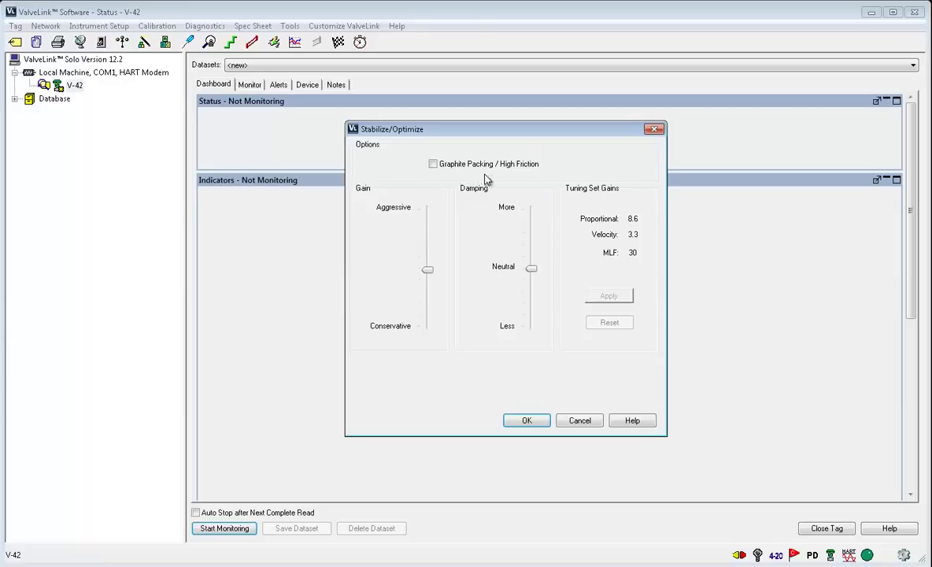
{"action": "left_click", "coordinate": [433, 165]}
{"action": "left_click", "coordinate": [433, 163]}
{"action": "mouse_move", "coordinate": [427, 271]}
{"action": "left_mouse_down"}
{"action": "mouse_move", "coordinate": [432, 262]}
{"action": "mouse_move", "coordinate": [439, 301]}
{"action": "mouse_move", "coordinate": [438, 256]}
{"action": "left_mouse_up"}
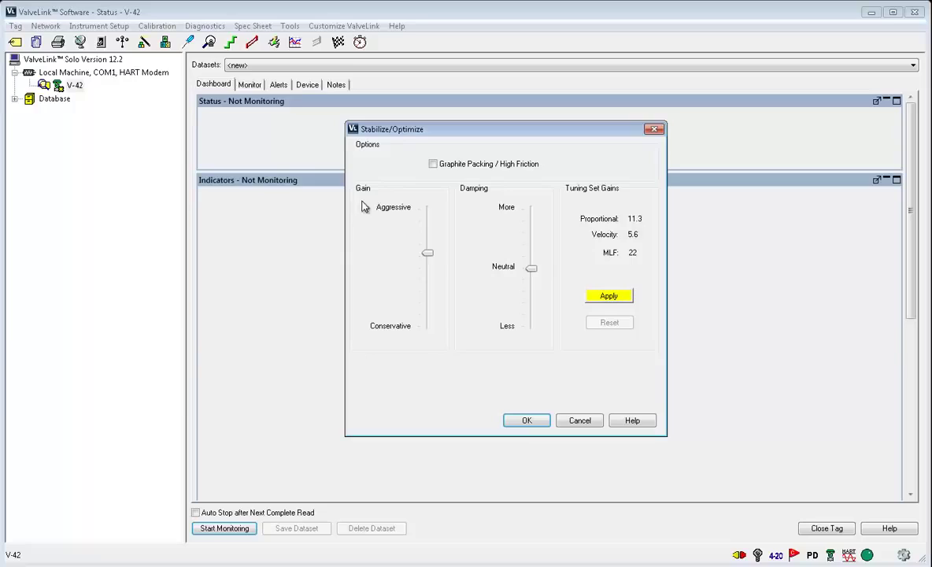
{"action": "mouse_move", "coordinate": [428, 253]}
{"action": "left_mouse_down"}
{"action": "mouse_move", "coordinate": [431, 277]}
{"action": "mouse_move", "coordinate": [429, 250]}
{"action": "left_mouse_up"}
{"action": "mouse_move", "coordinate": [535, 273]}
{"action": "left_mouse_down"}
{"action": "mouse_move", "coordinate": [535, 242]}
{"action": "mouse_move", "coordinate": [536, 309]}
{"action": "mouse_move", "coordinate": [541, 266]}
{"action": "mouse_move", "coordinate": [547, 278]}
{"action": "left_mouse_up"}
{"action": "left_click_drag", "start_coordinate": [429, 250], "coordinate": [428, 249]}
{"action": "left_click", "coordinate": [608, 298]}
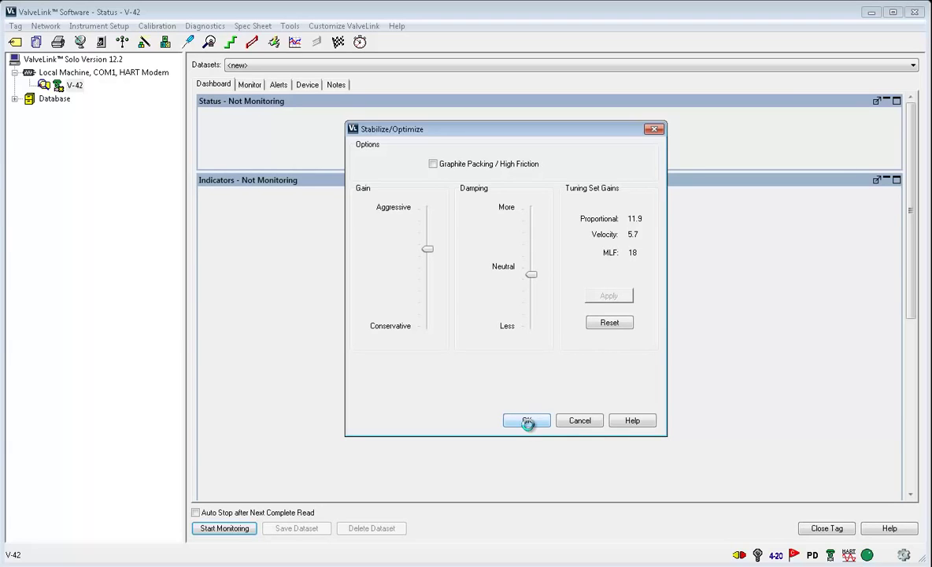
Accept the Stabilize/Optimize tuning and open V-42's Detailed Setup with its Initial Setup values.
{"action": "left_click", "coordinate": [528, 423]}
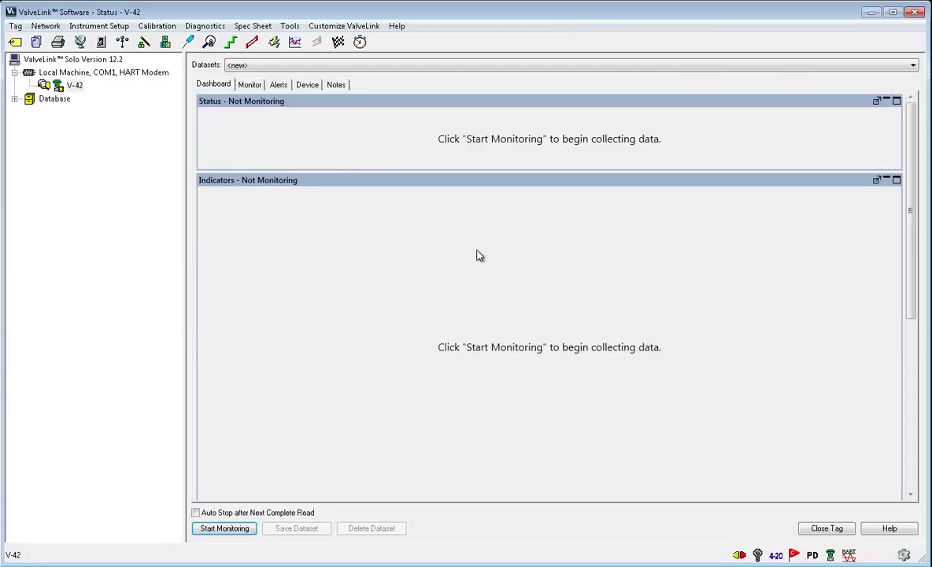
{"action": "left_click", "coordinate": [162, 46]}
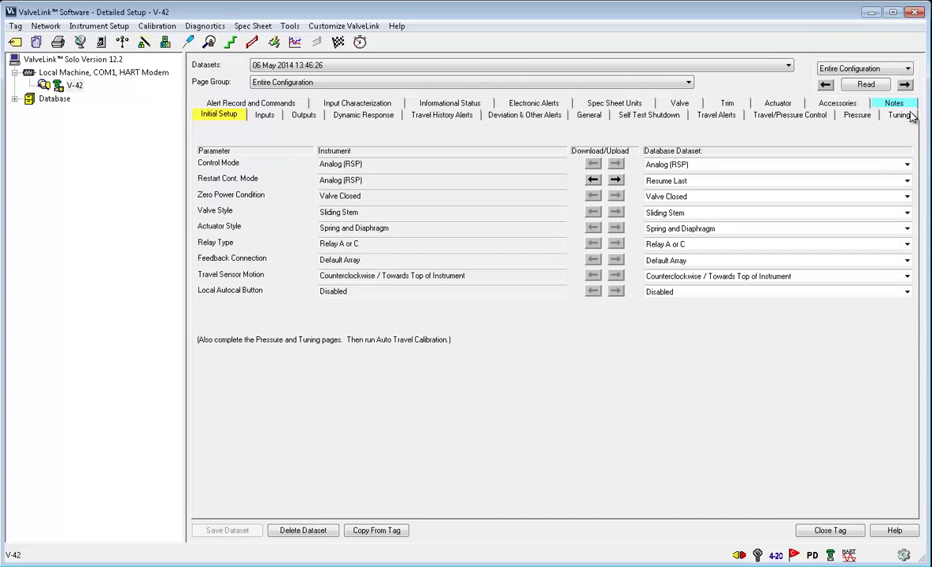
Save V-42's tuning configuration as a dataset despite the instrument mismatch, then close the tag.
{"action": "left_click", "coordinate": [904, 115]}
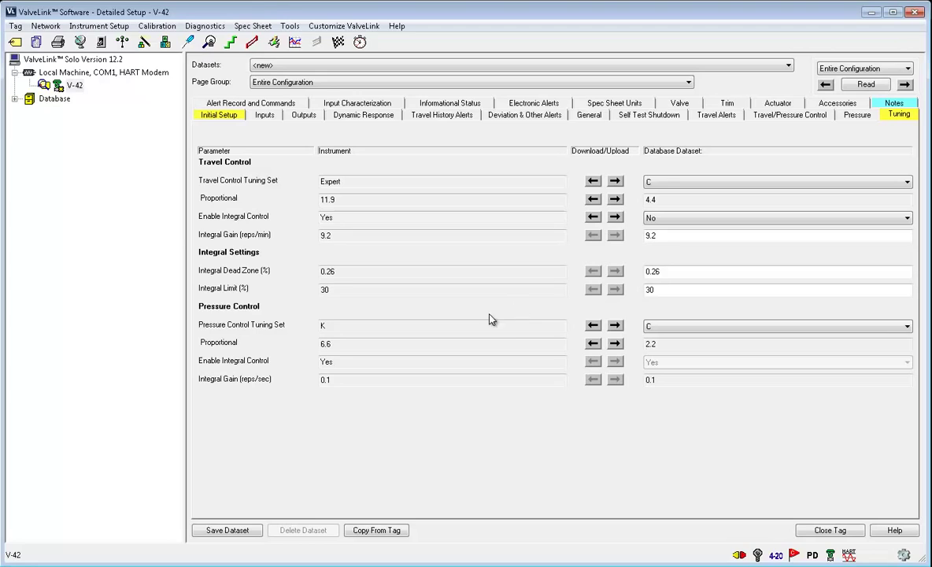
{"action": "left_click", "coordinate": [234, 532]}
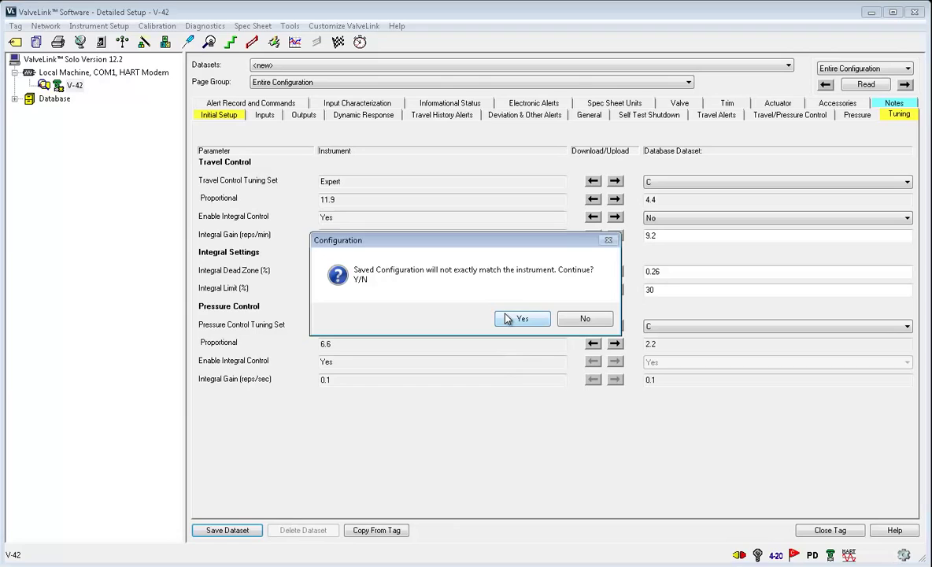
{"action": "left_click", "coordinate": [585, 318]}
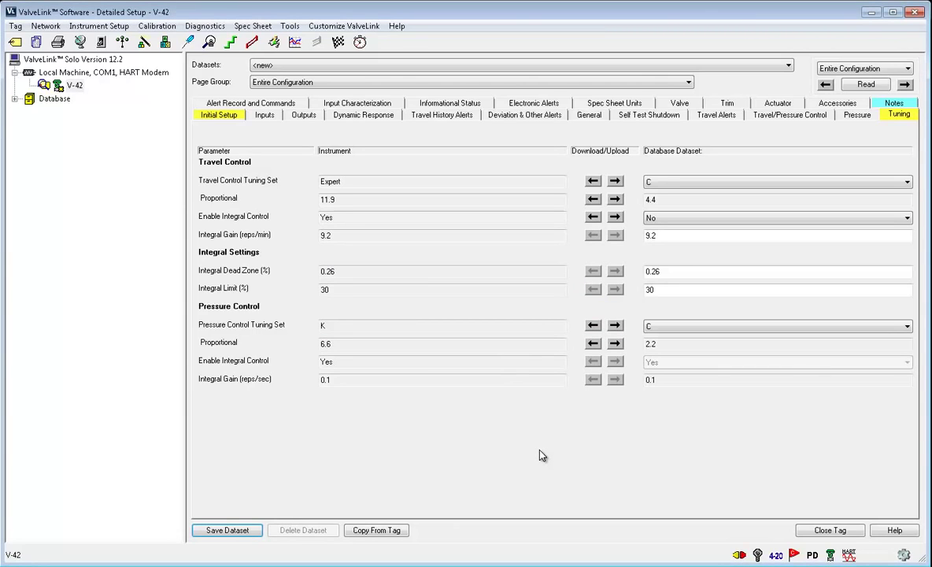
{"action": "left_click", "coordinate": [828, 529]}
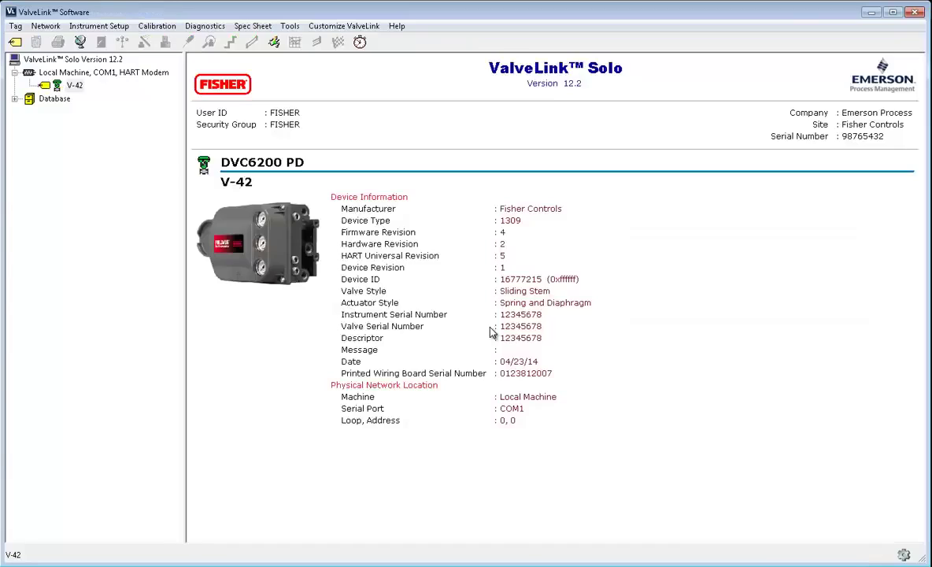